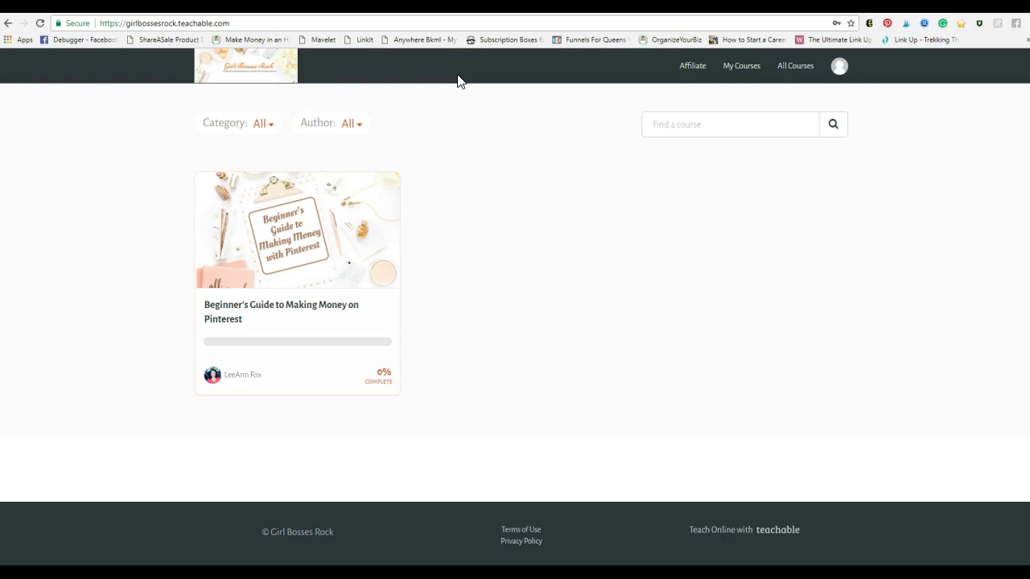
- Open the Affiliate Dashboard of the Girl Bosses Rock school
click(464, 83)
click(697, 71)
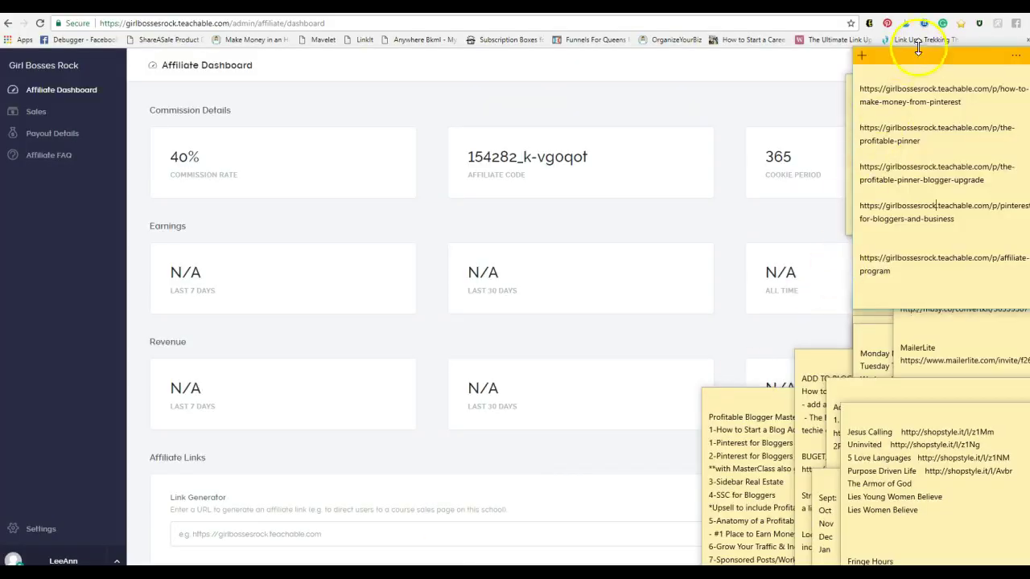
- Widen the sticky note of course URLs so each link fits on one line, and shorten it to end below the affiliate-program link
drag(851, 87, 632, 96)
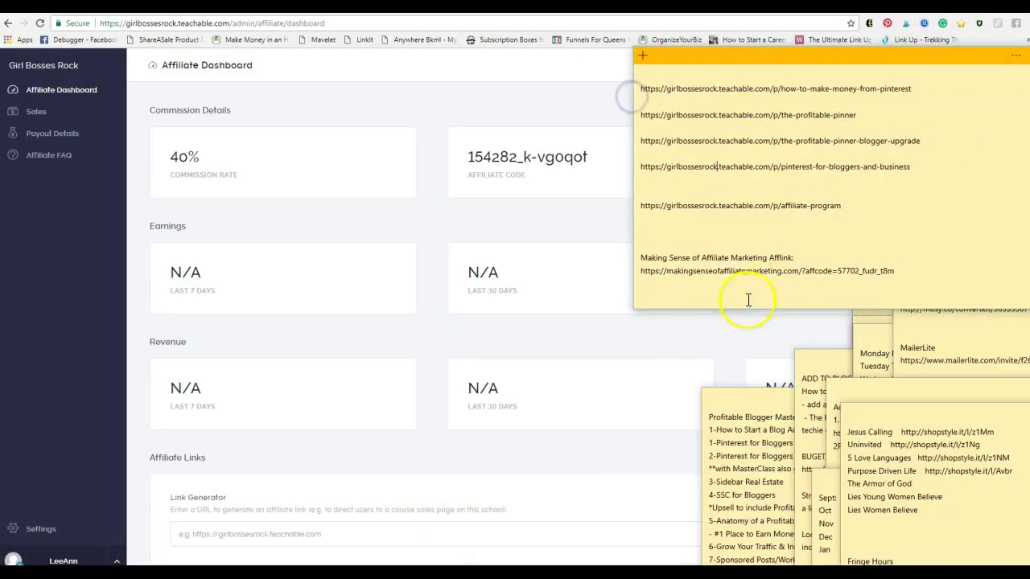
drag(683, 311, 688, 235)
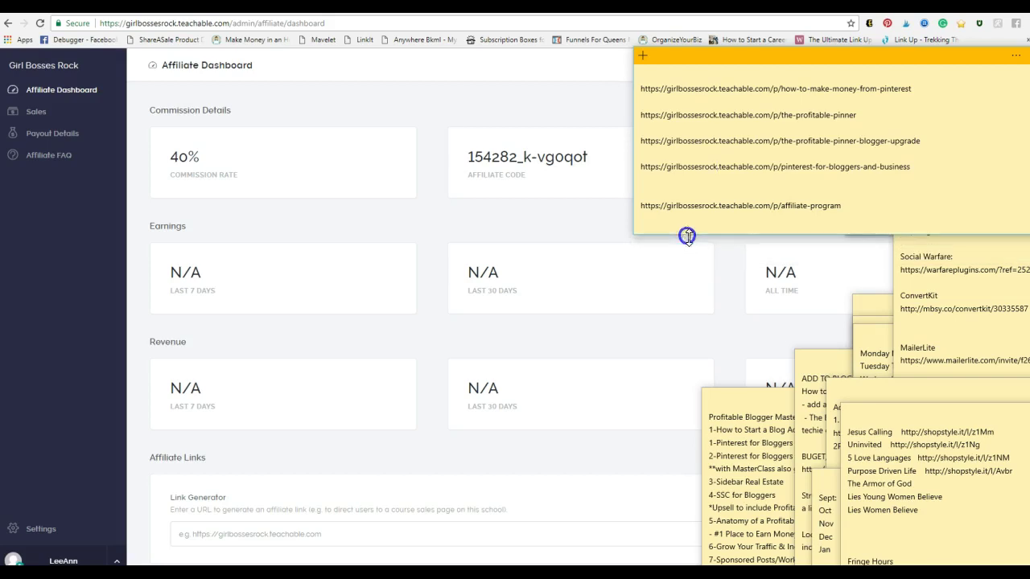
click(907, 78)
click(890, 141)
click(915, 166)
- Copy the how-to-make-money-from-pinterest course URL from the sticky note and return to the Affiliate Dashboard
drag(916, 88, 641, 88)
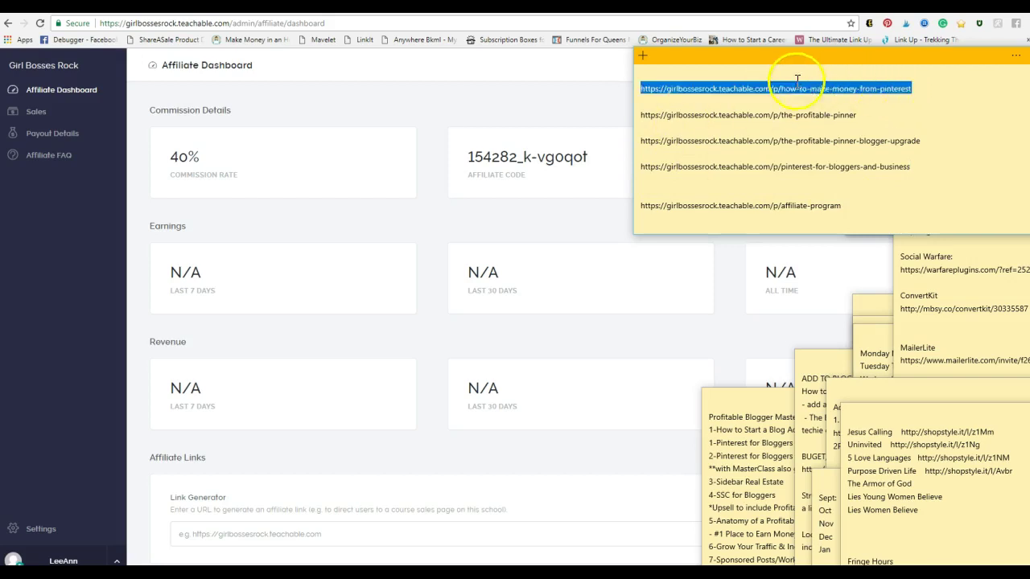
right_click(666, 90)
click(664, 60)
click(522, 103)
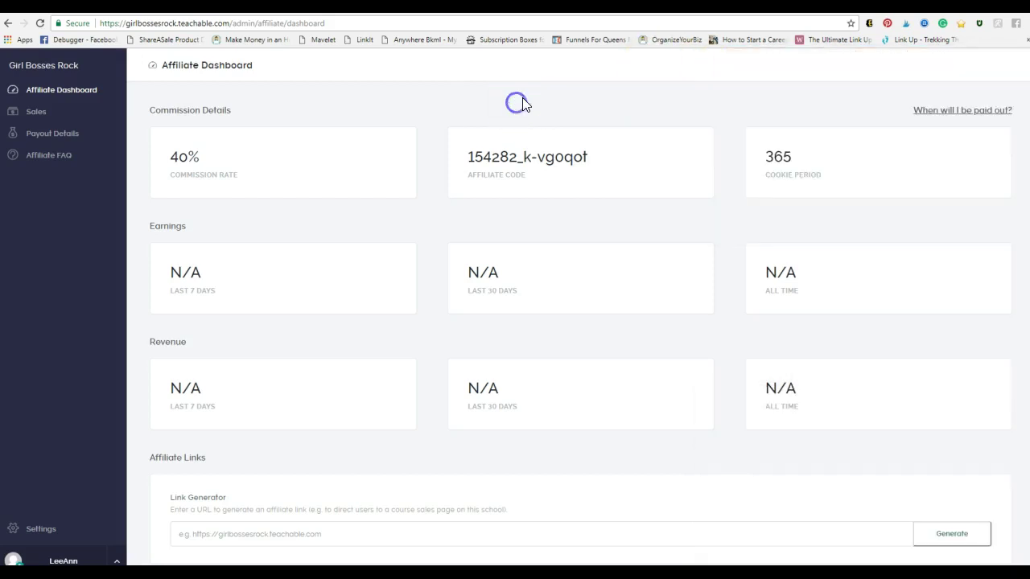
- Paste the copied how-to-make-money-from-pinterest URL into the Link Generator and generate its affiliate link
scroll(434, 459, down, 1)
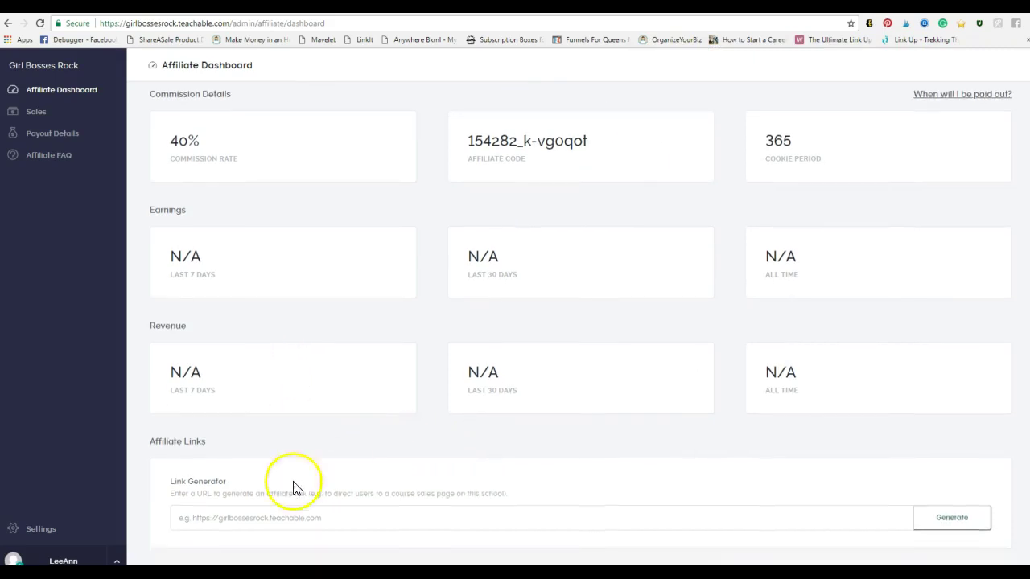
click(271, 517)
right_click(271, 518)
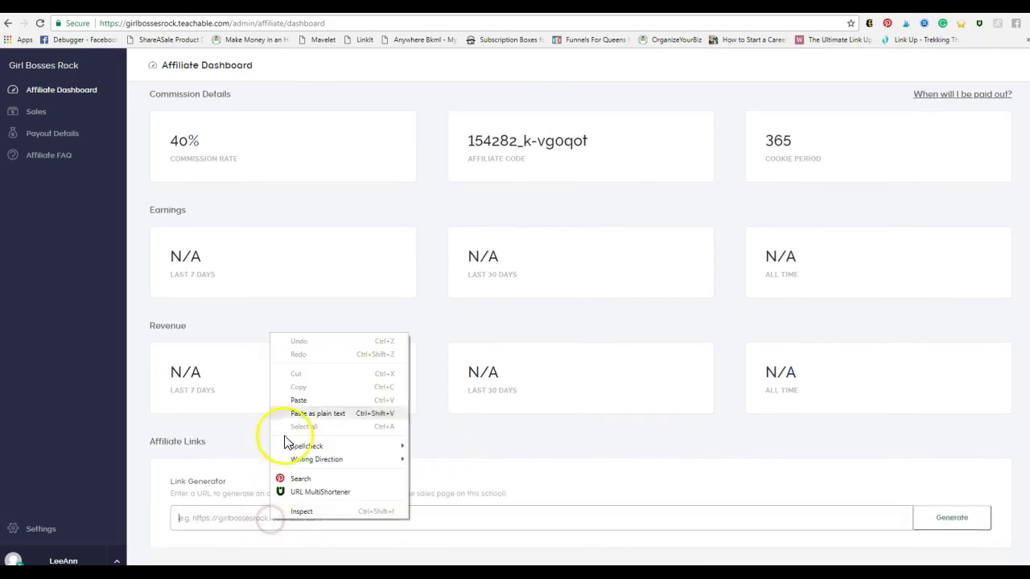
click(298, 399)
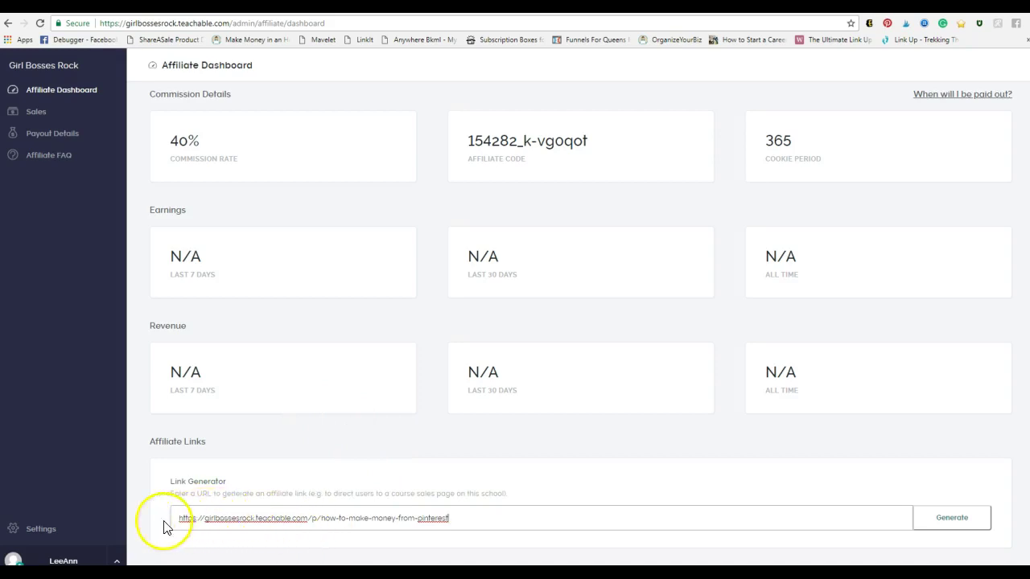
click(968, 524)
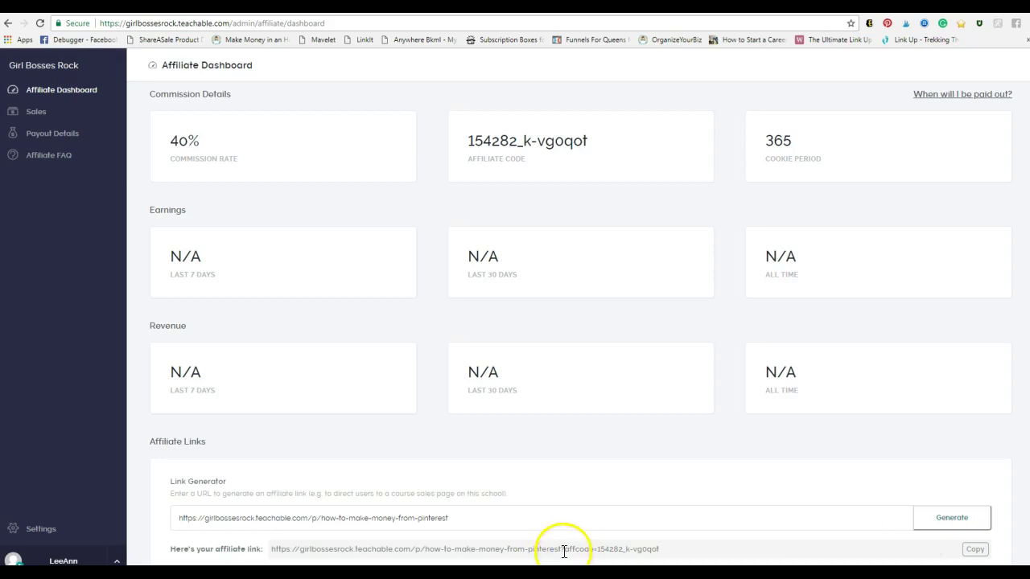
- Highlight the affiliate code portion at the end of the generated link to examine what was added to the course URL
drag(563, 550, 673, 549)
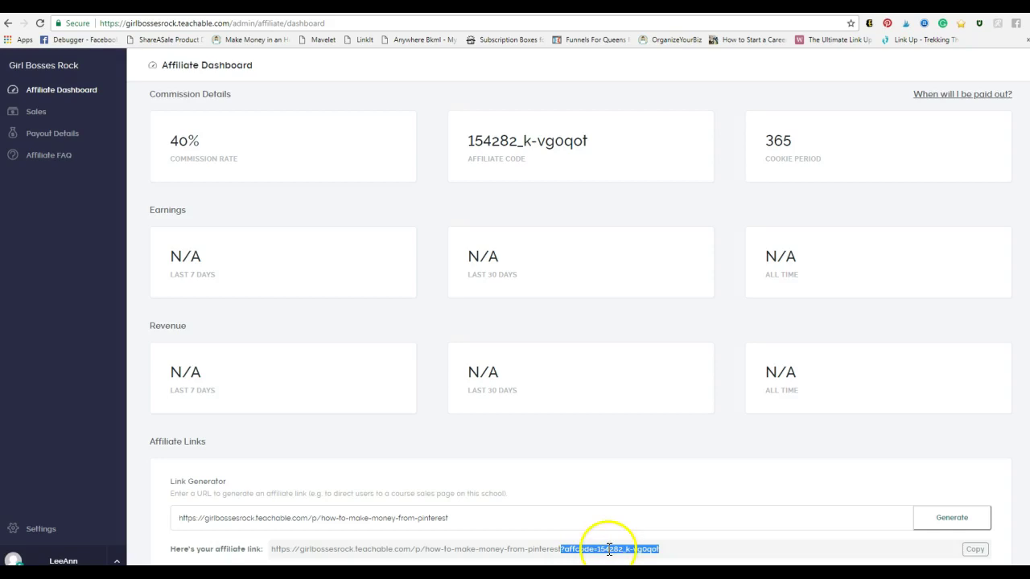
click(282, 573)
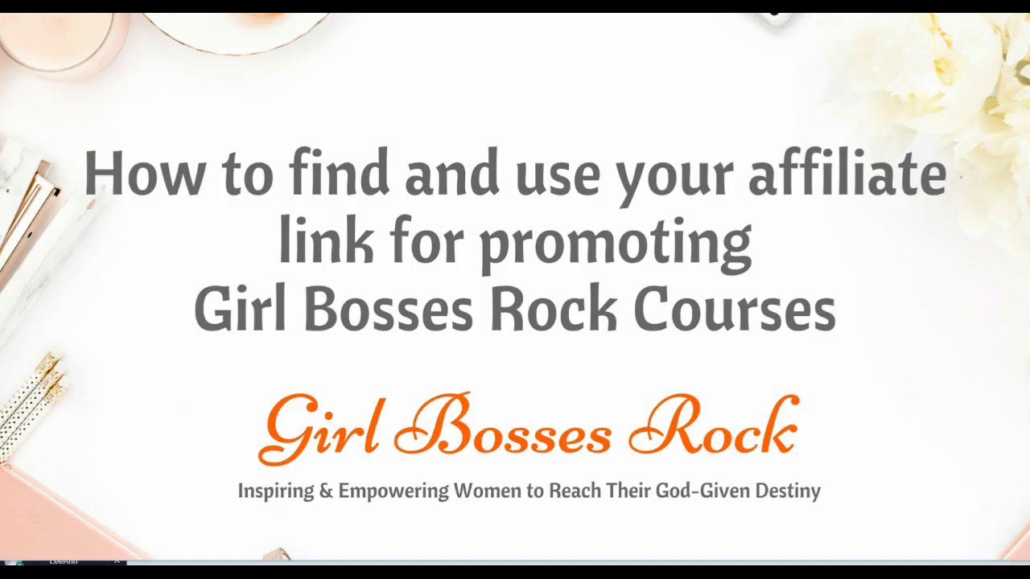
key(alt+Tab)
click(914, 90)
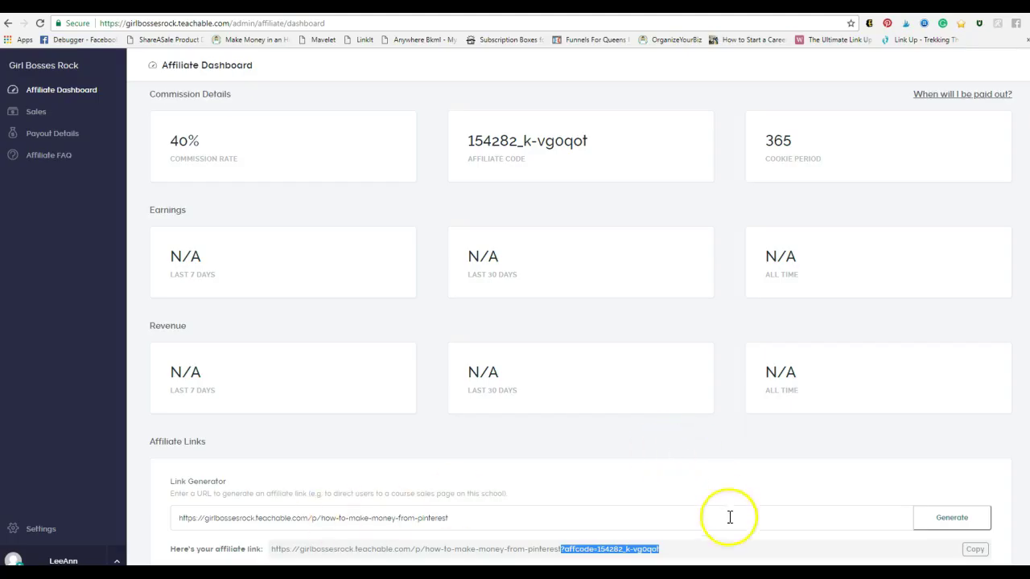
- Copy the full generated affiliate link and paste it on a new line beneath the how-to-make-money-from-pinterest URL in the sticky note
drag(705, 548, 280, 550)
right_click(328, 548)
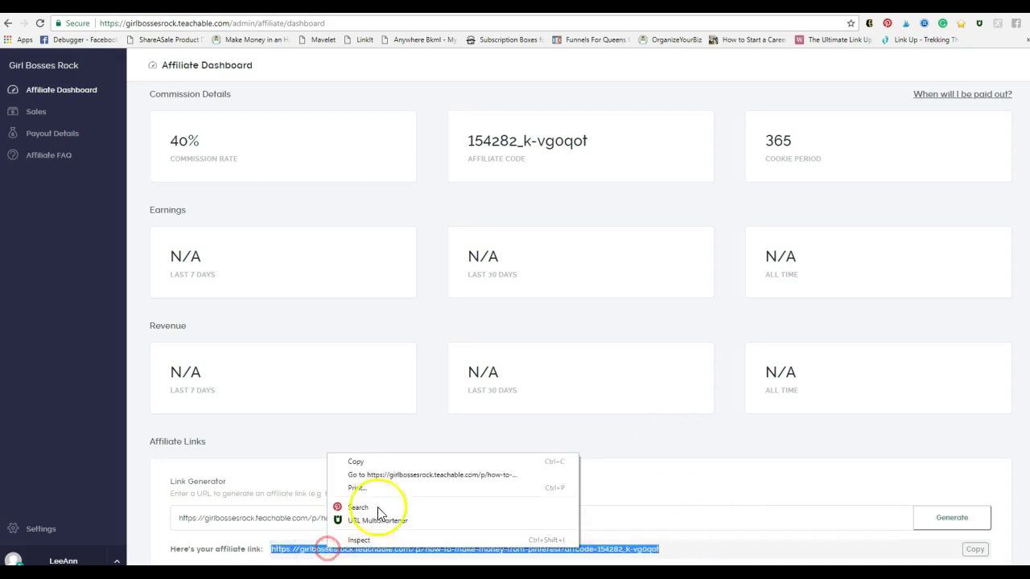
click(368, 462)
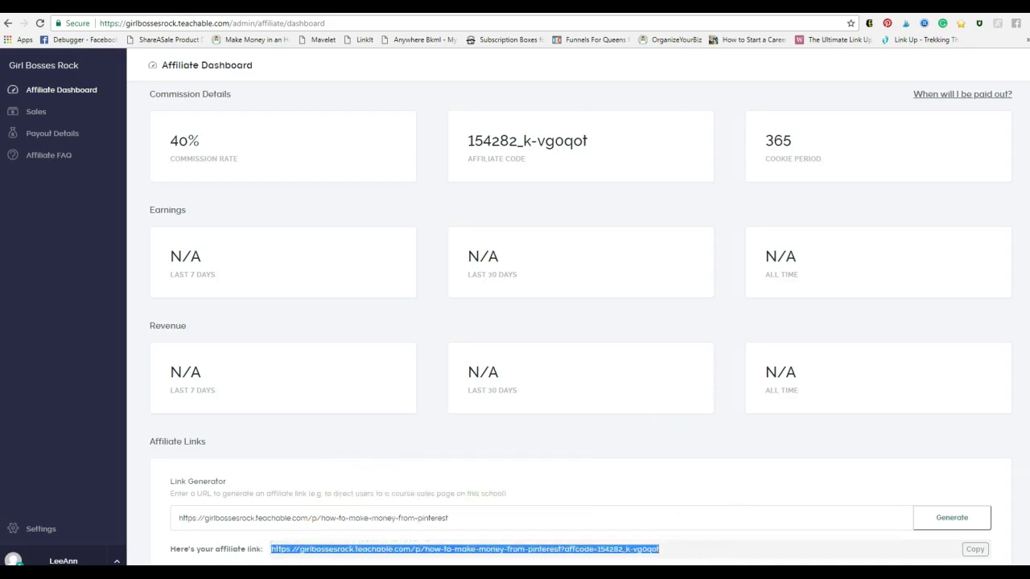
click(482, 573)
click(941, 86)
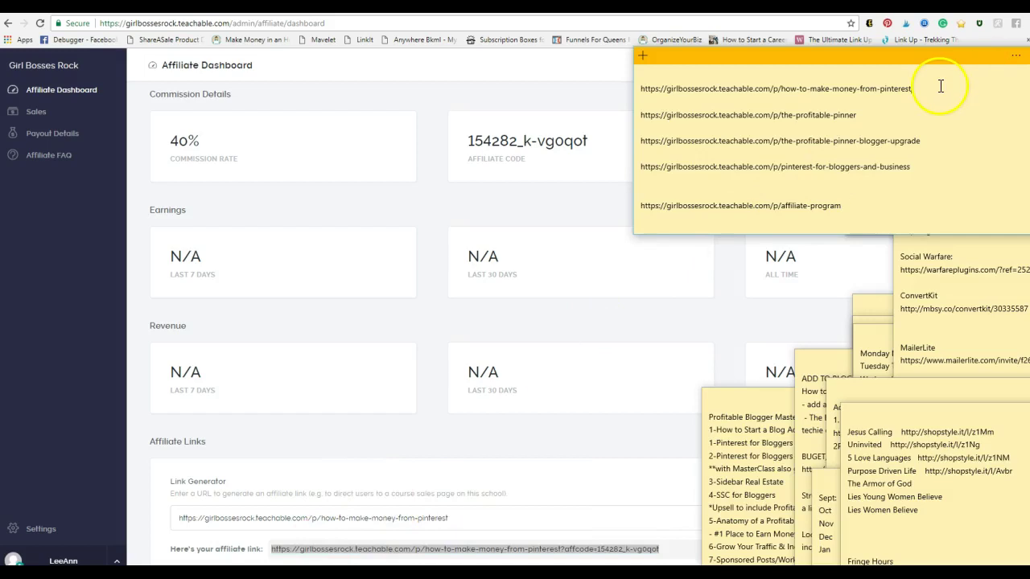
key(Return)
right_click(664, 103)
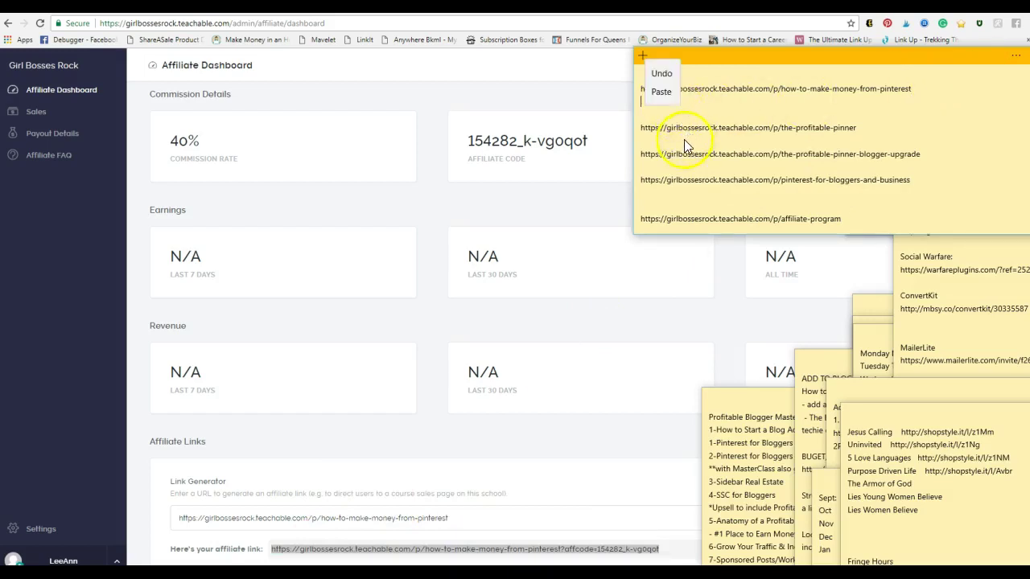
click(661, 92)
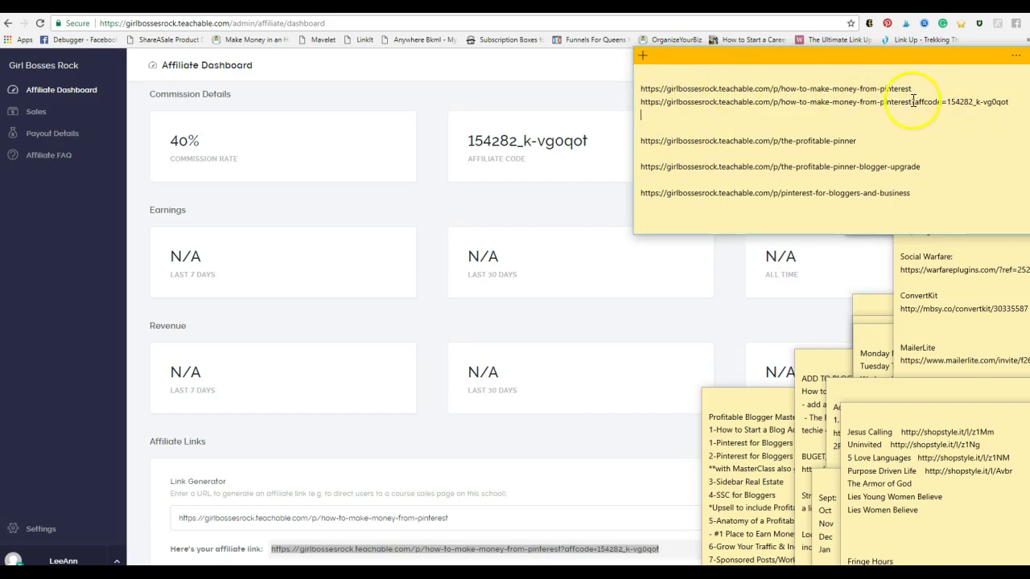
- Compare the pasted affiliate link with the plain course URL in the sticky note, highlighting the code ending and the whole link
mouse_move(912, 101)
mouse_down()
mouse_move(1006, 91)
mouse_move(1017, 102)
mouse_move(917, 102)
mouse_up()
click(1003, 101)
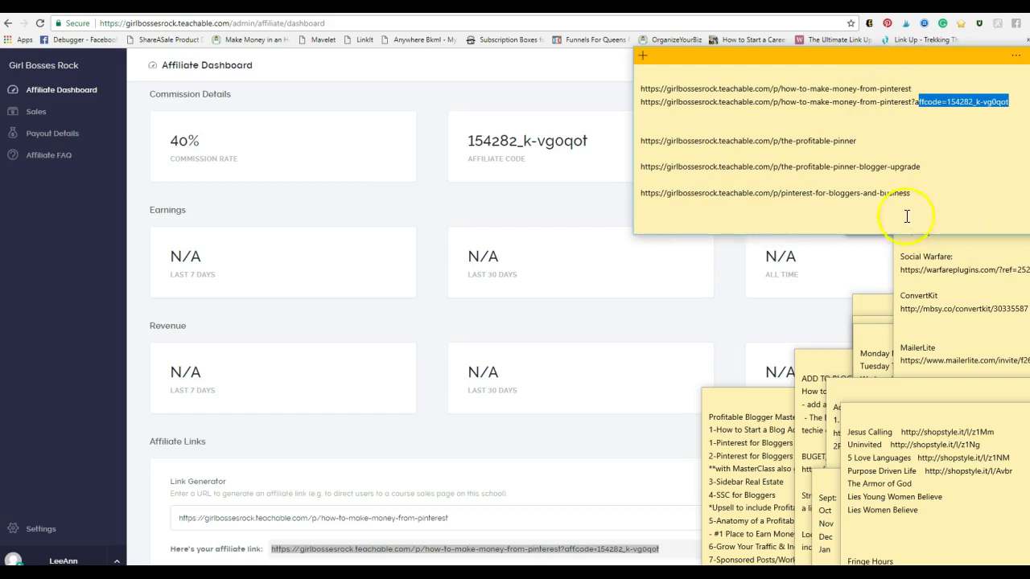
drag(640, 101, 1008, 103)
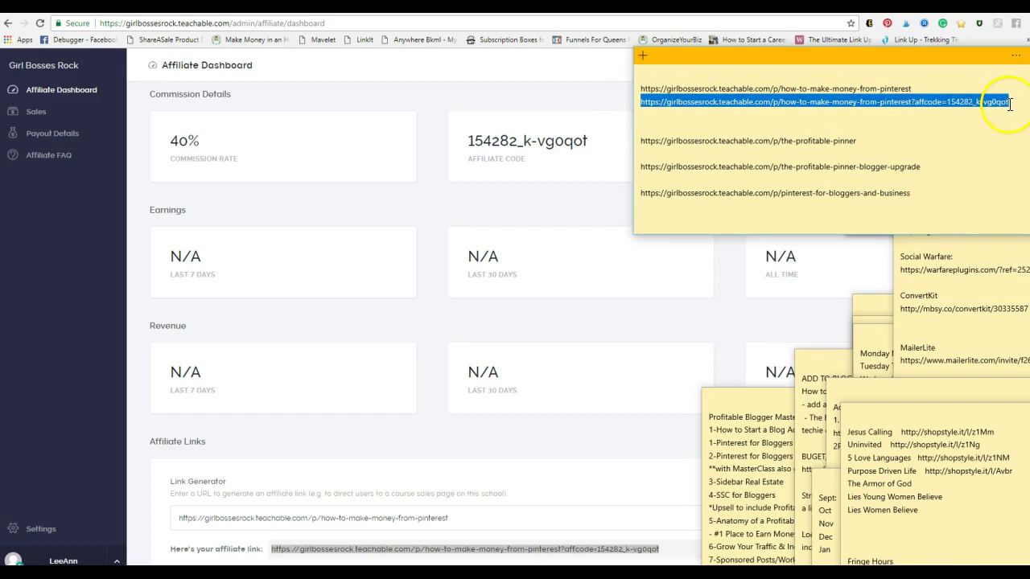
click(915, 87)
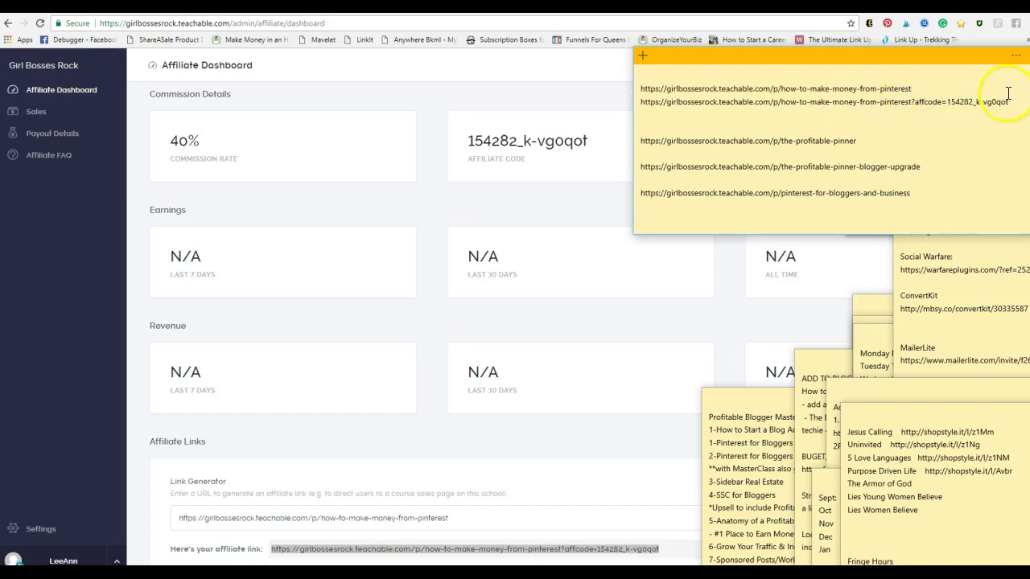
drag(1009, 102, 641, 103)
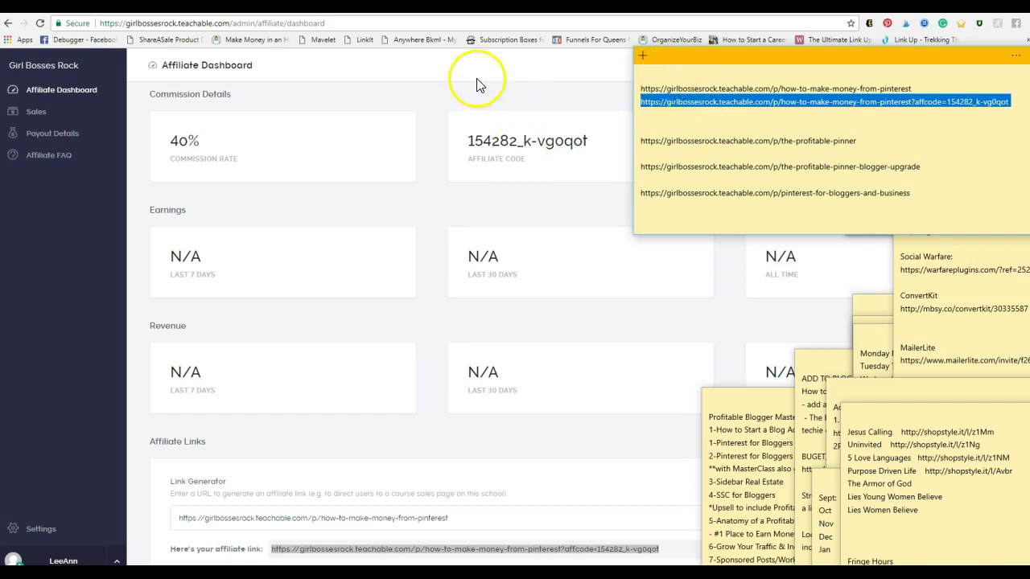
click(949, 90)
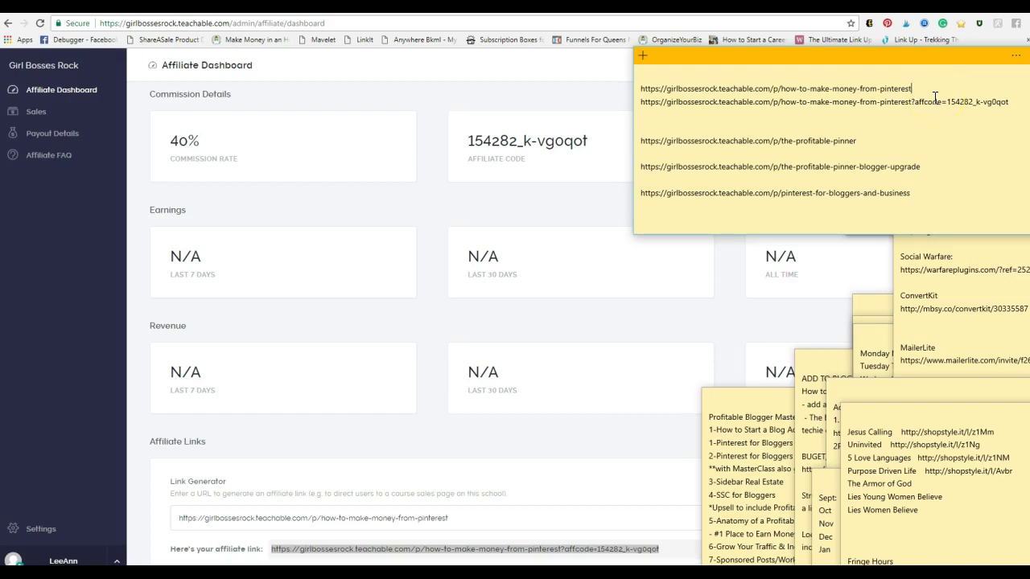
- Return to the Affiliate Dashboard and select the affiliate code portion, from the question mark onward, of the generated link
click(726, 335)
click(725, 335)
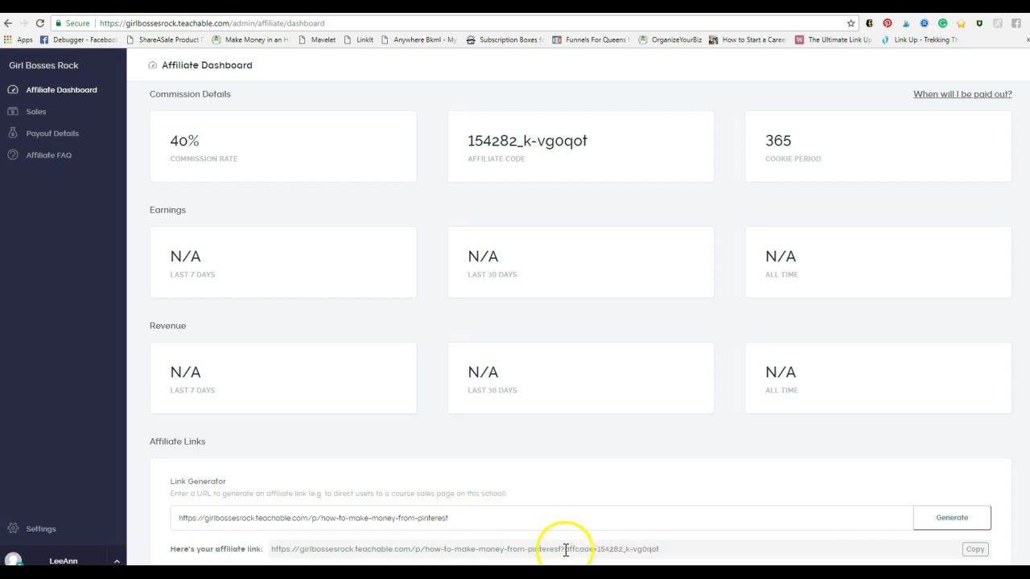
drag(564, 548, 679, 553)
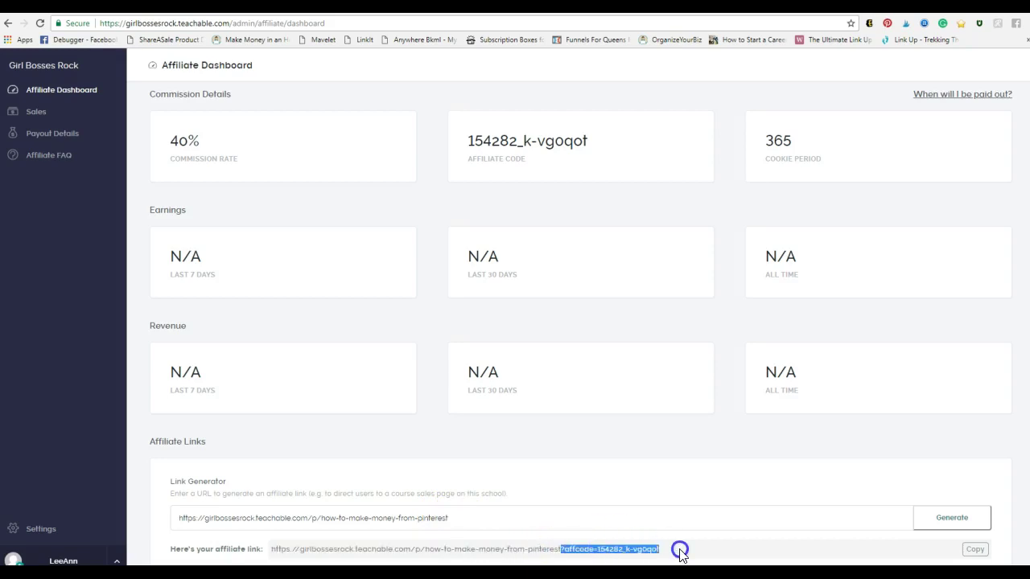